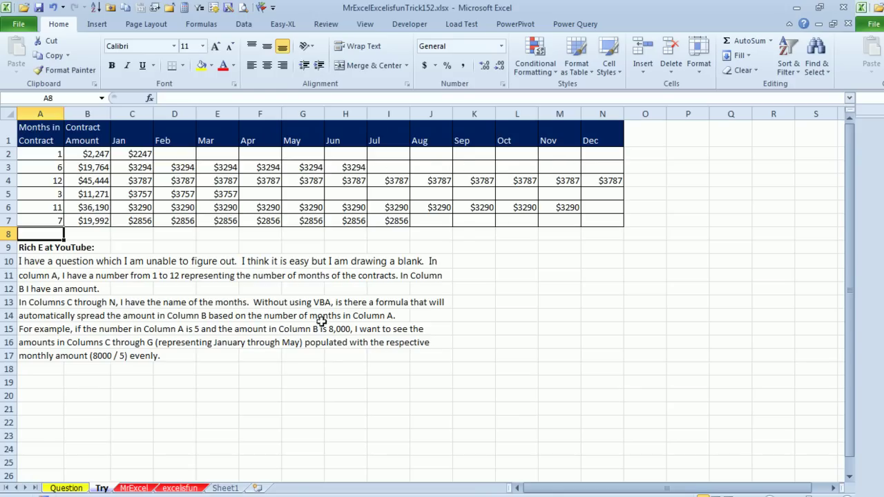
Step: On the MrExcel sheet, fill C2:N7 with =COLUMN() so Jan–Dec show 3 through 14
{"action": "left_click", "coordinate": [138, 488]}
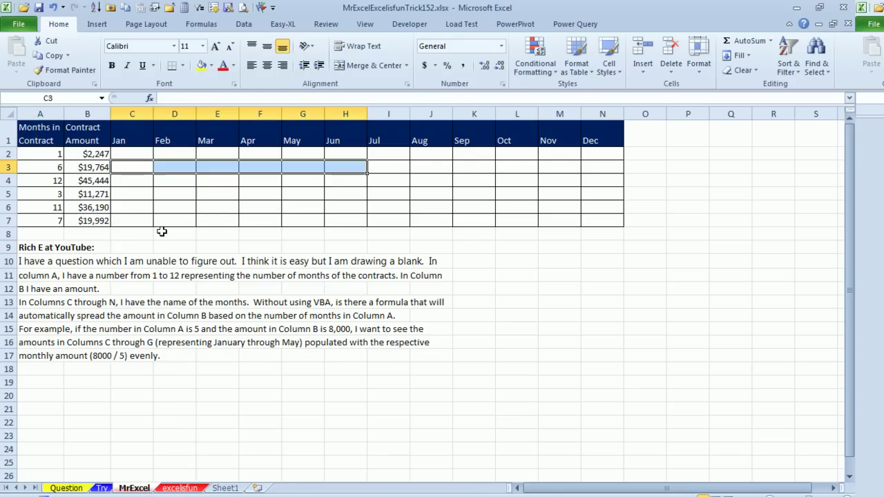
{"action": "left_click_drag", "start_coordinate": [145, 153], "coordinate": [614, 214]}
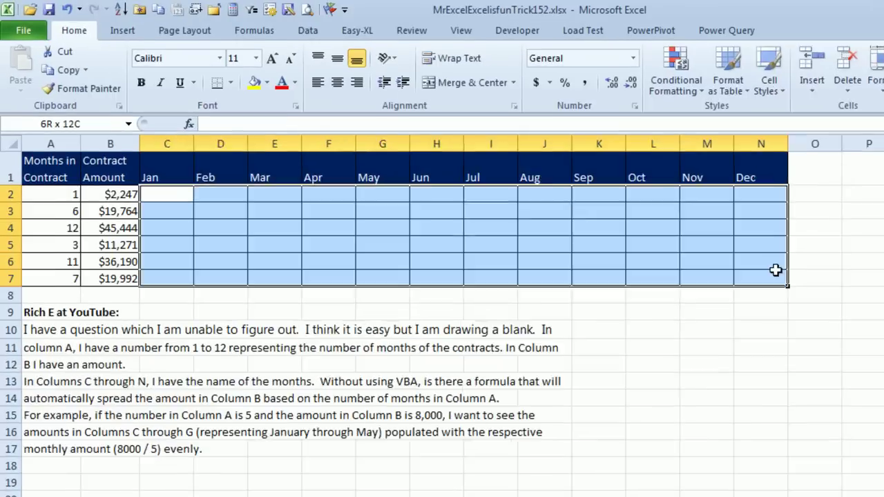
{"action": "left_click_drag", "start_coordinate": [775, 270], "coordinate": [773, 278]}
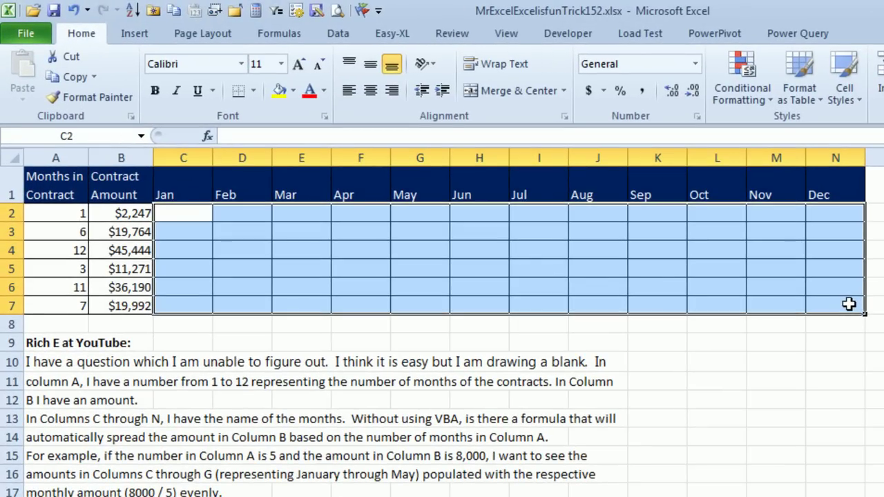
{"action": "type", "text": "=COL"}
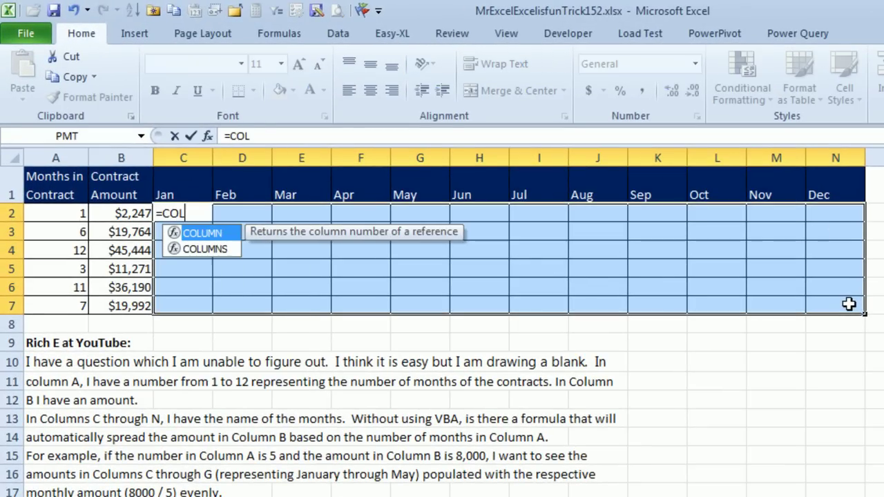
{"action": "type", "text": "UMN()"}
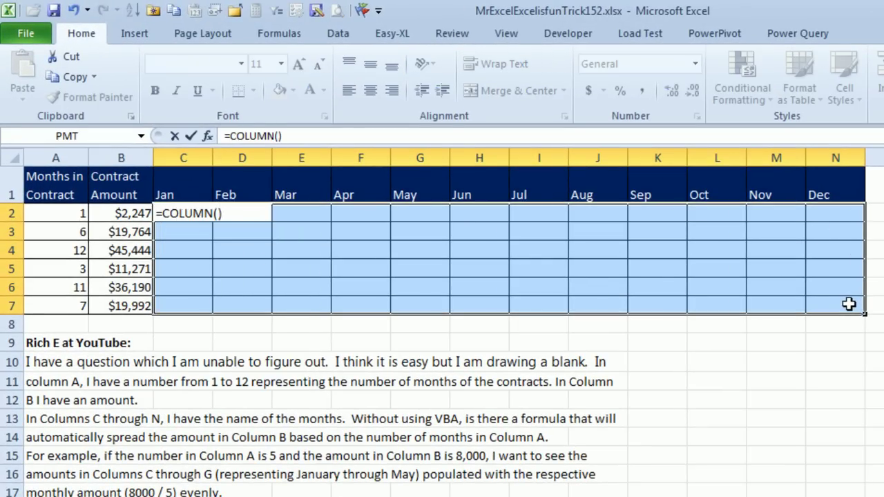
{"action": "key", "text": "ctrl+Return"}
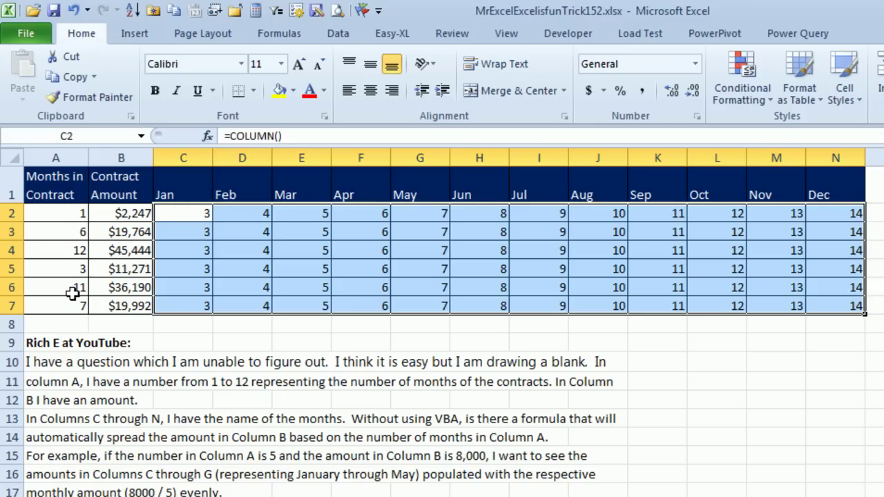
Step: Change the month formula to =COLUMN()<=($A2+2) across C2:N7, showing TRUE or FALSE
{"action": "left_click", "coordinate": [324, 135]}
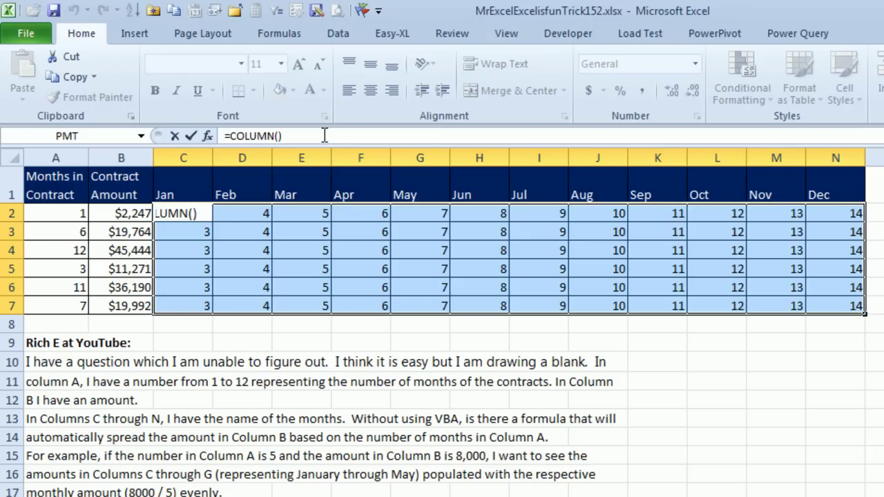
{"action": "type", "text": "<=("}
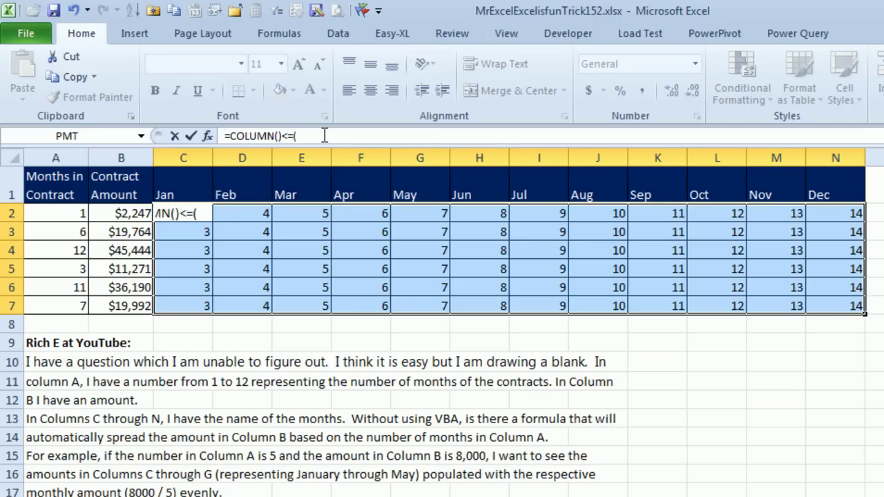
{"action": "left_click", "coordinate": [55, 213]}
{"action": "key", "text": "F4"}
{"action": "key", "text": "F4"}
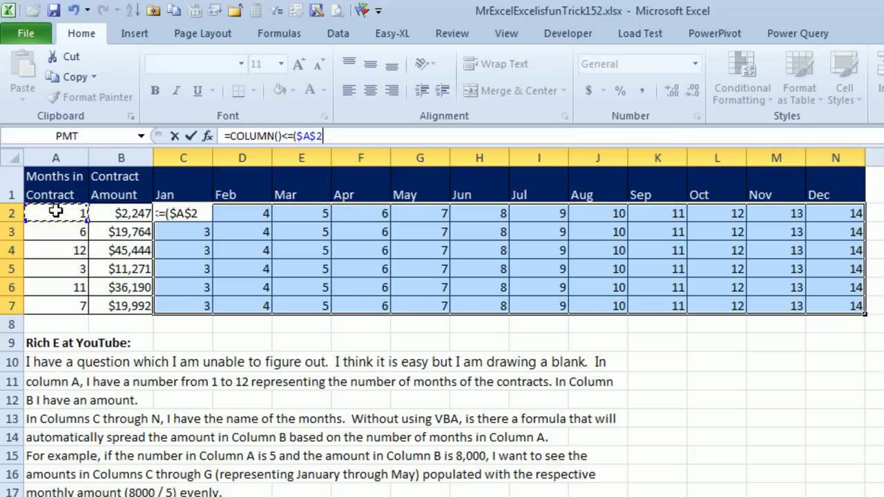
{"action": "key", "text": "F4"}
{"action": "type", "text": "+2)"}
{"action": "key", "text": "ctrl+Return"}
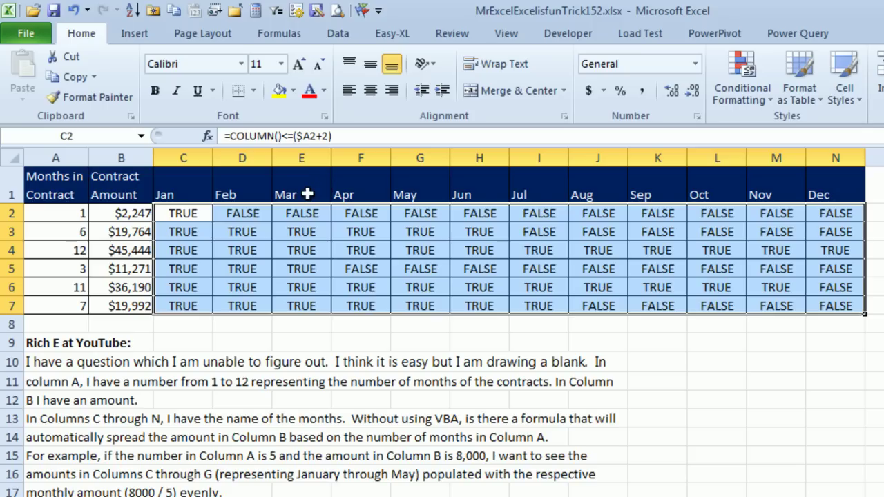
Step: Rewrite the grid formula as =(COLUMN()<=($A2+2))*$B2/$A2 for all of C2:N7
{"action": "left_click", "coordinate": [229, 136]}
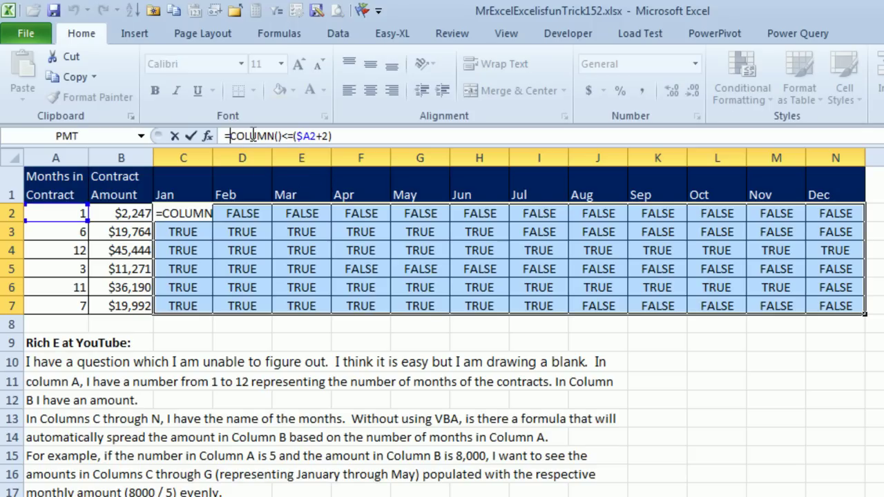
{"action": "type", "text": "("}
{"action": "key", "text": "Right"}
{"action": "key", "text": "Right"}
{"action": "key", "text": "Right"}
{"action": "key", "text": "Right"}
{"action": "key", "text": "Right"}
{"action": "key", "text": "Right"}
{"action": "key", "text": "Right"}
{"action": "key", "text": "Right"}
{"action": "key", "text": "Right"}
{"action": "key", "text": "Right"}
{"action": "key", "text": "Right"}
{"action": "key", "text": "Right"}
{"action": "key", "text": "Right"}
{"action": "key", "text": "Right"}
{"action": "key", "text": "Right"}
{"action": "key", "text": "Right"}
{"action": "key", "text": "Right"}
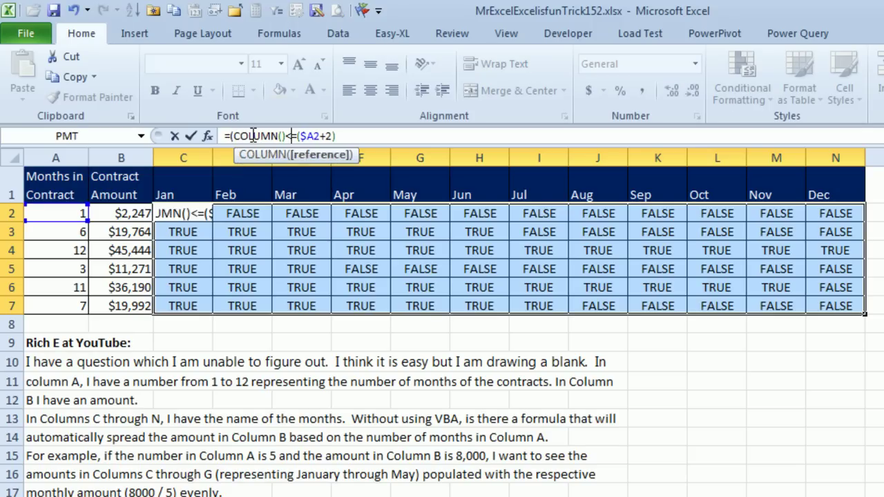
{"action": "type", "text": ")*"}
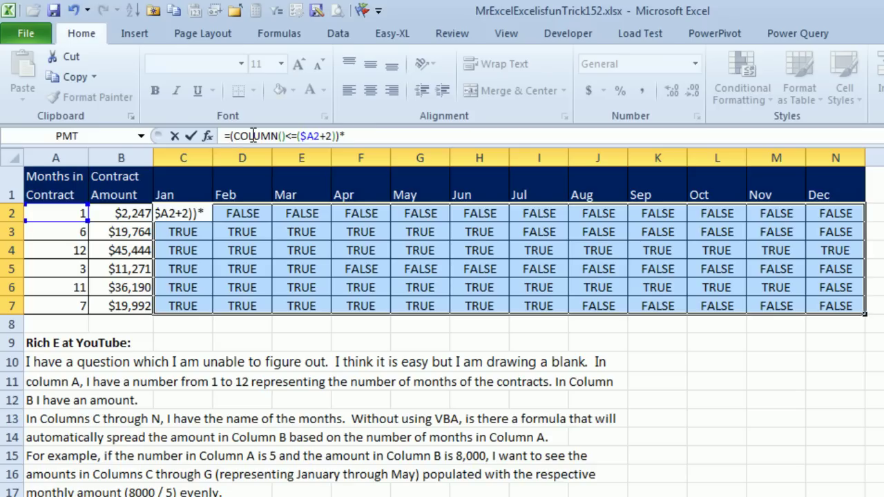
{"action": "left_click", "coordinate": [130, 214]}
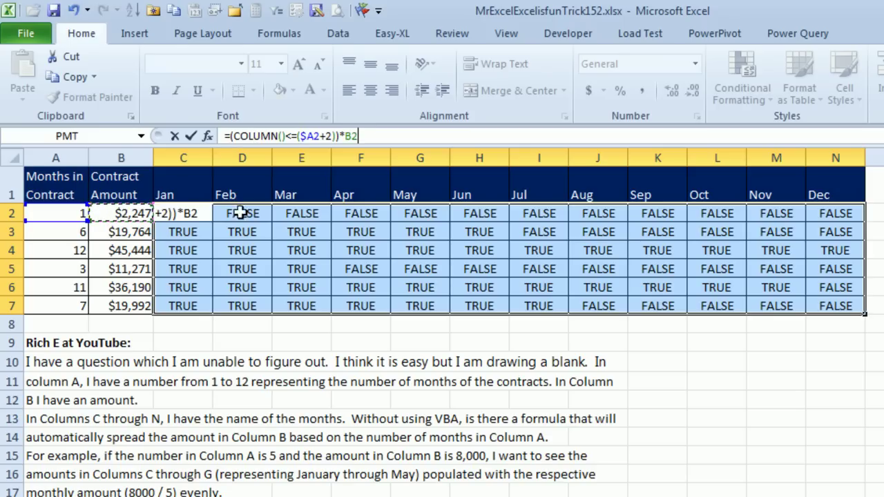
{"action": "key", "text": "F4"}
{"action": "key", "text": "F4"}
{"action": "key", "text": "F4"}
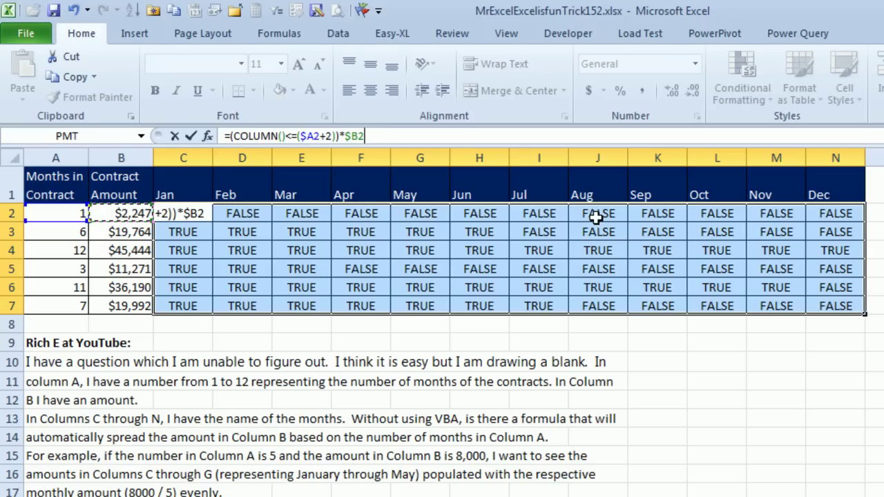
{"action": "type", "text": "/"}
{"action": "left_click", "coordinate": [71, 215]}
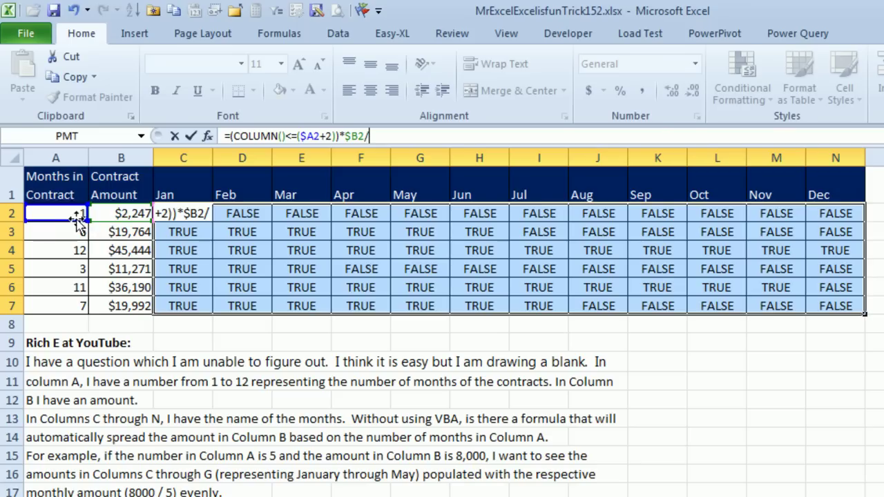
{"action": "key", "text": "F4"}
{"action": "key", "text": "F4"}
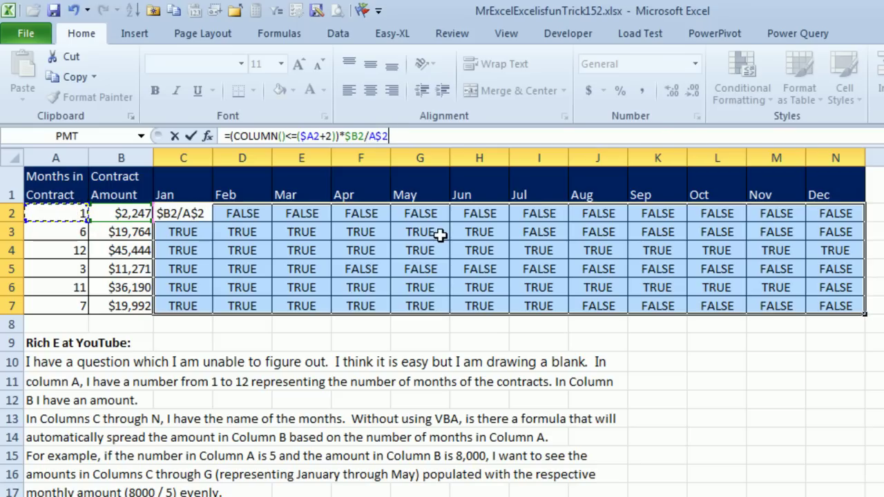
{"action": "key", "text": "F4"}
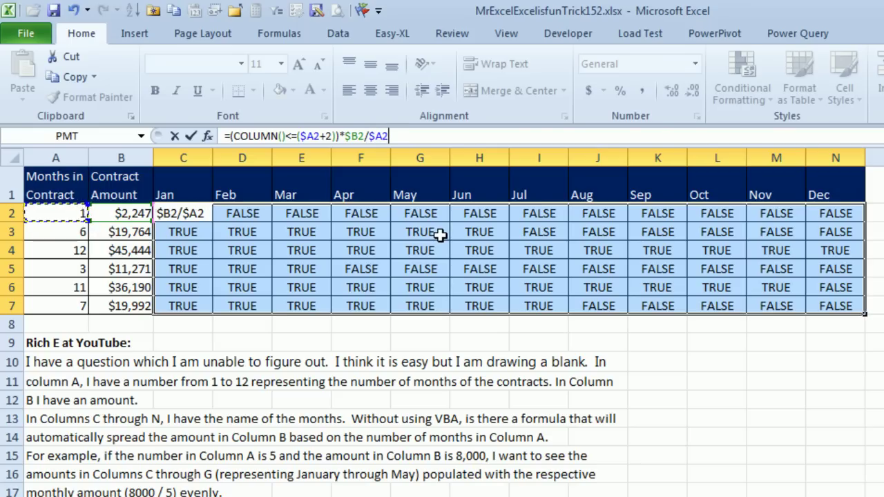
{"action": "key", "text": "ctrl+Return"}
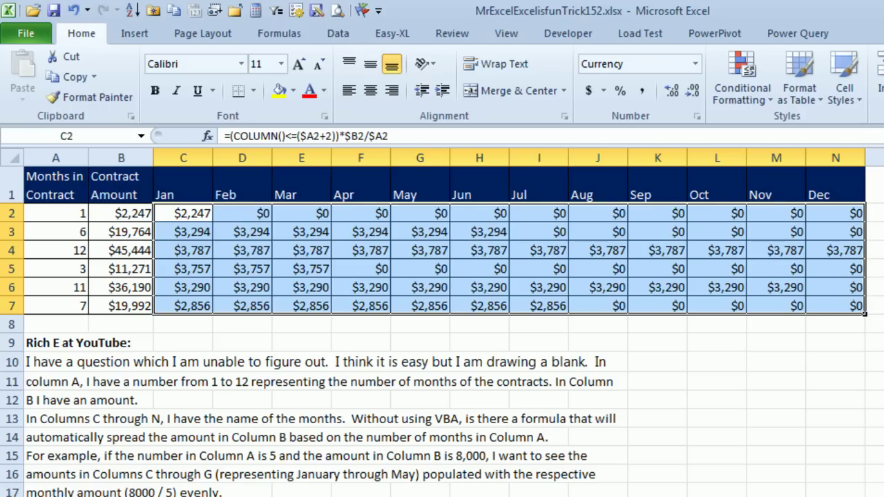
Step: Apply the custom number format $#,##0;; to C2:N7 so zero months display blank
{"action": "key", "text": "ctrl+semicolon"}
{"action": "key", "text": "Escape"}
{"action": "key", "text": "ctrl+1"}
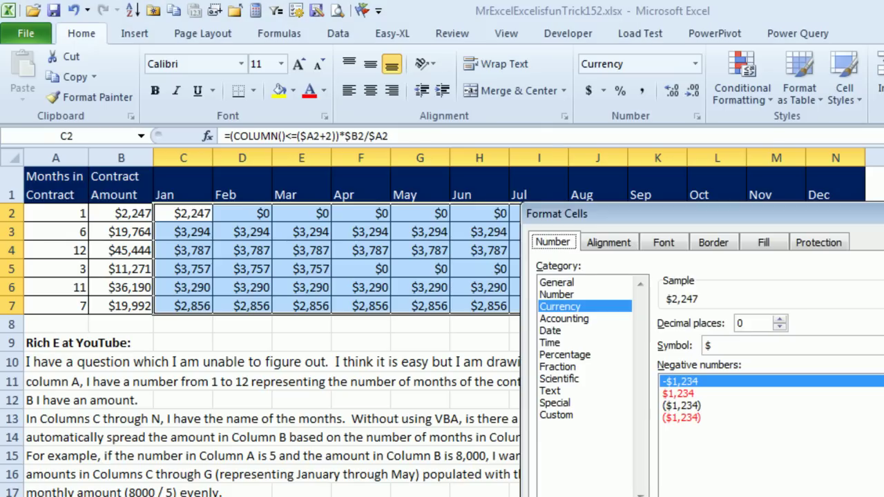
{"action": "left_click", "coordinate": [573, 417]}
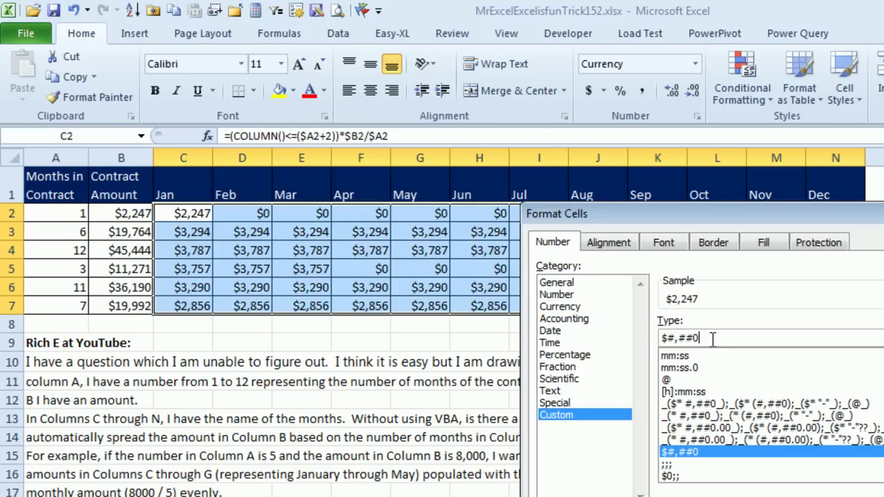
{"action": "type", "text": ";;"}
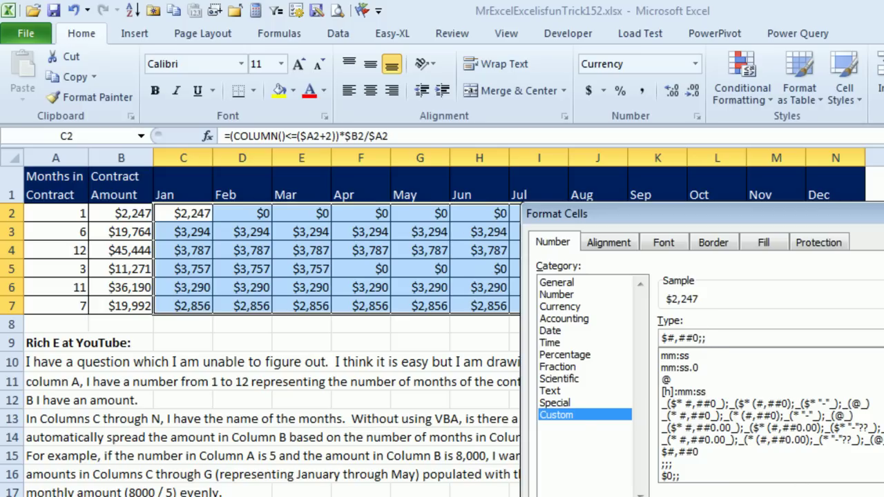
{"action": "key", "text": "Return"}
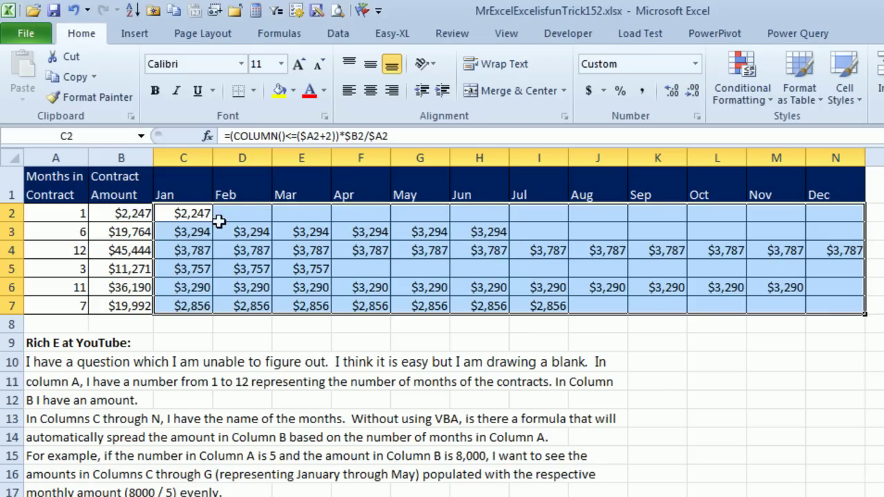
{"action": "left_click", "coordinate": [183, 214]}
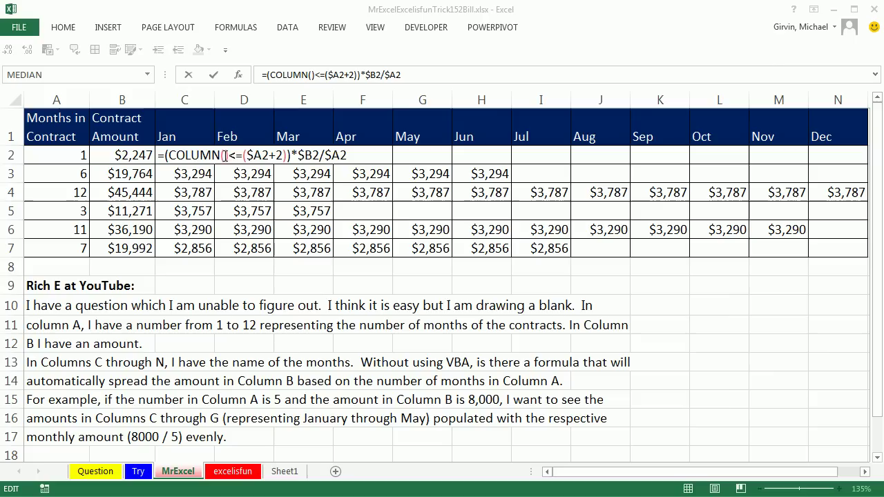
Step: Re-commit C2's edited Jan formula so it shows $2,247 for the one-month contract
{"action": "left_click", "coordinate": [192, 155]}
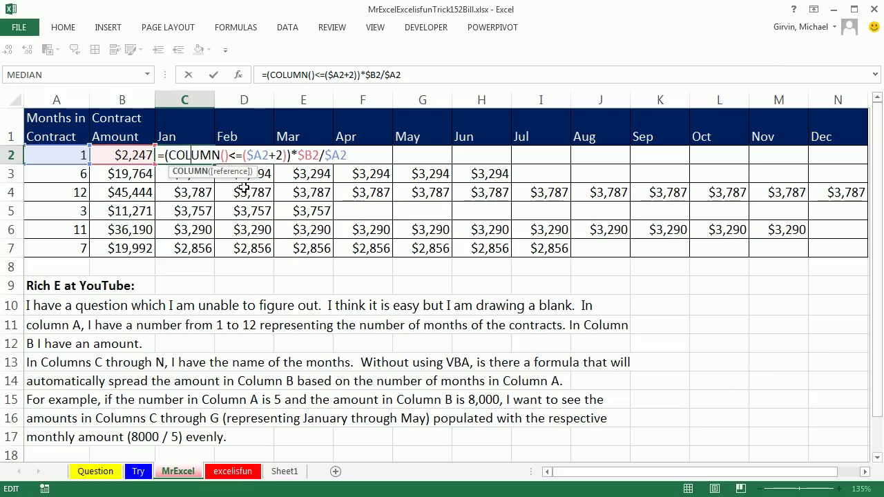
{"action": "left_click", "coordinate": [293, 155]}
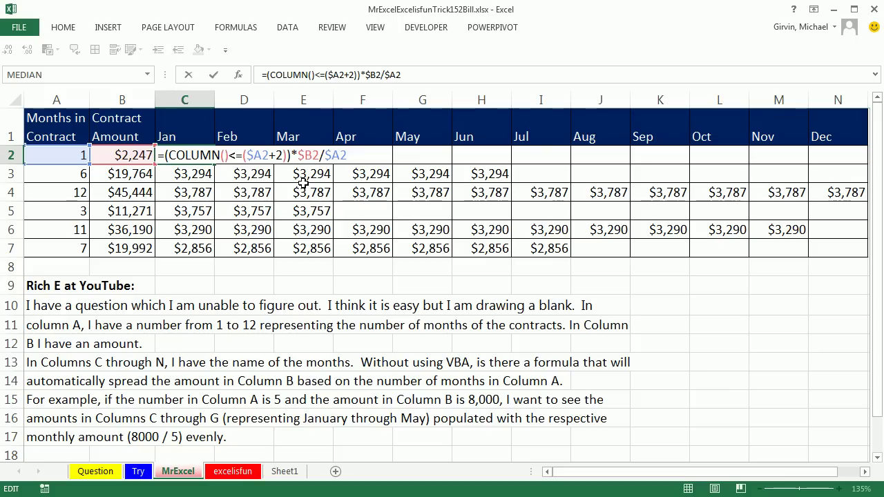
{"action": "key", "text": "ctrl+Return"}
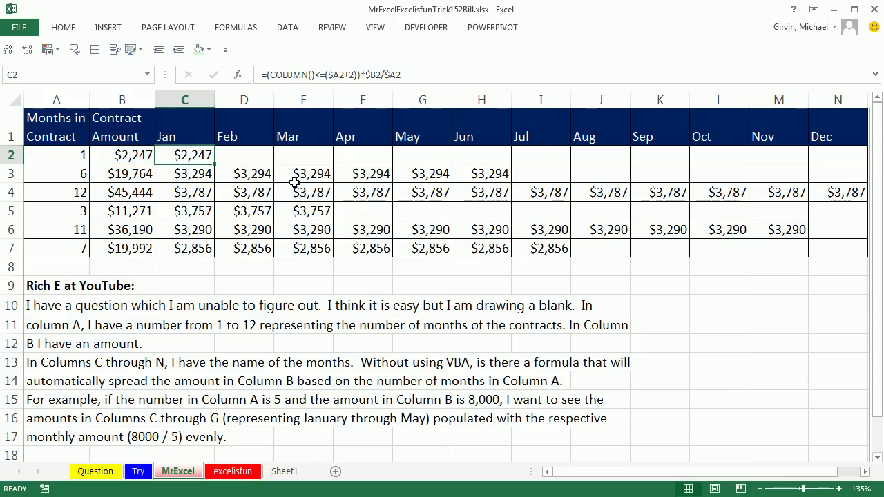
Step: On the excelisfun sheet, start C2's formula as =IF(COLUMNS($C2:C2)
{"action": "left_click", "coordinate": [237, 475]}
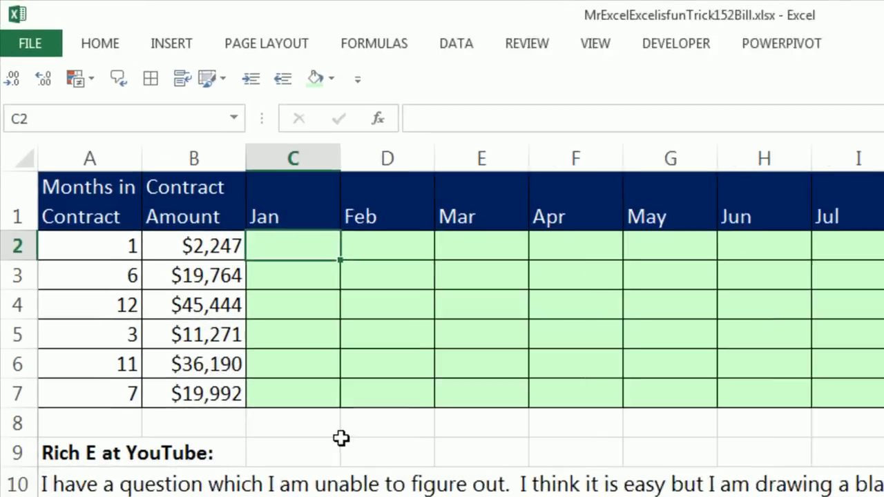
{"action": "type", "text": "=i"}
{"action": "key", "text": "Tab"}
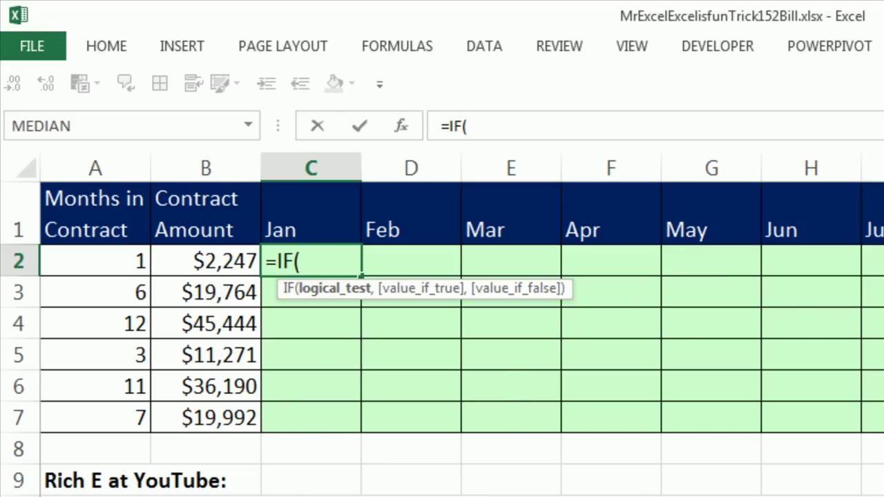
{"action": "type", "text": "columns"}
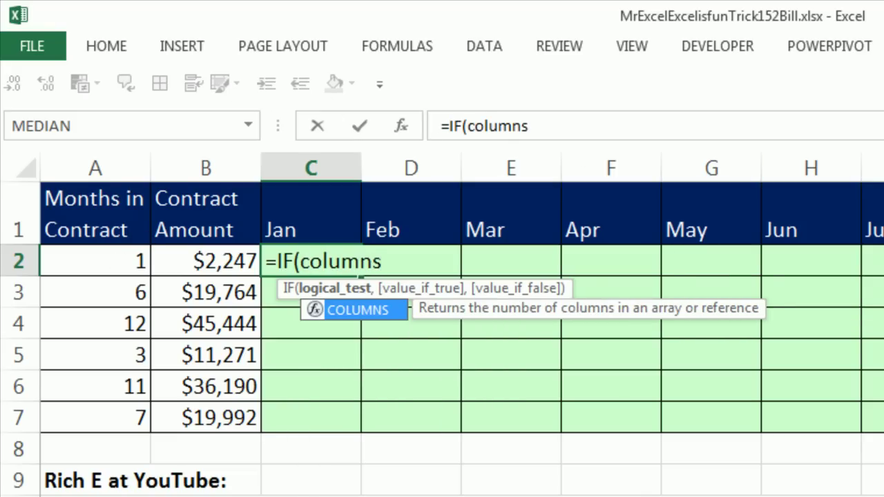
{"action": "key", "text": "Tab"}
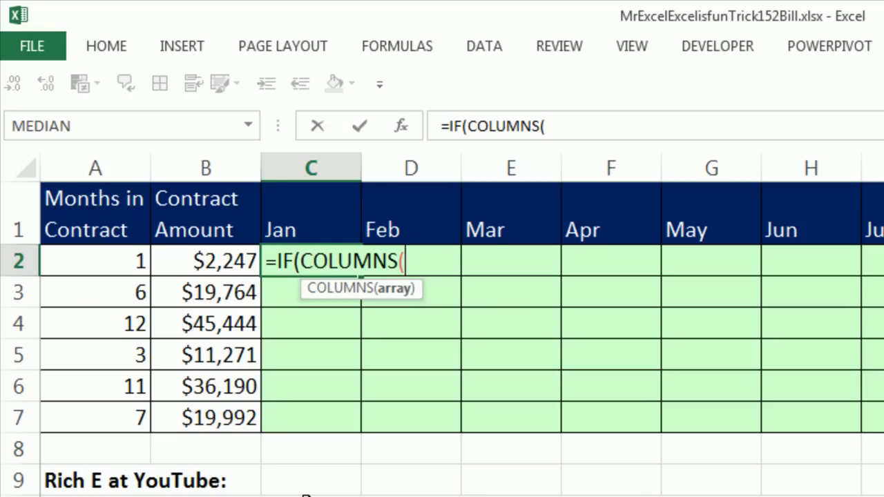
{"action": "type", "text": "$C2:C2"}
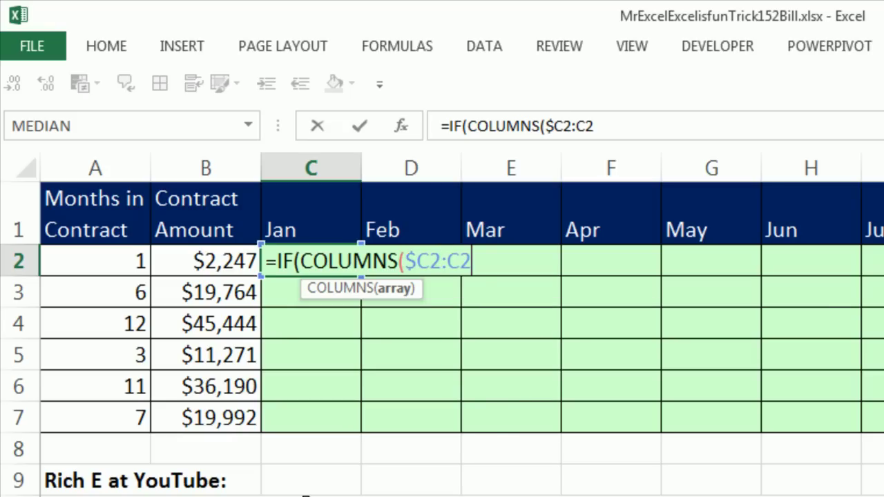
{"action": "type", "text": ")"}
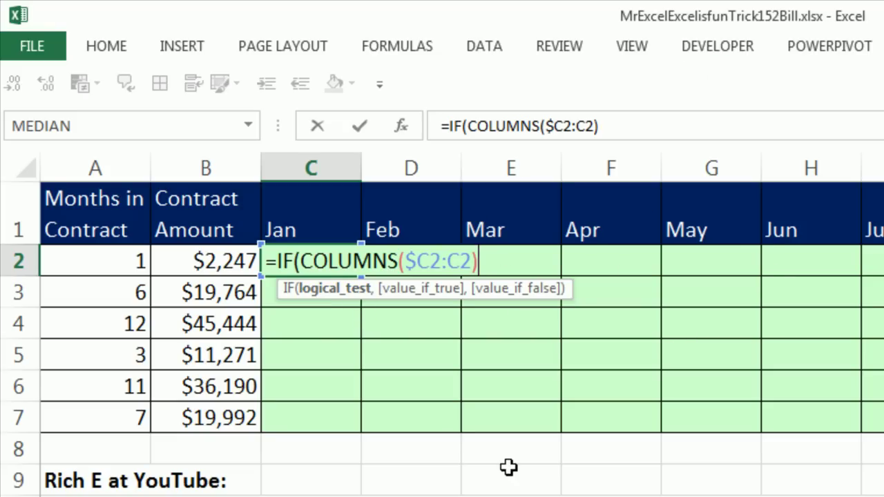
Step: Continue the IF test as COLUMNS($C2:C2)>$A2 with "" as the blank result
{"action": "type", "text": ">"}
{"action": "left_click", "coordinate": [89, 258]}
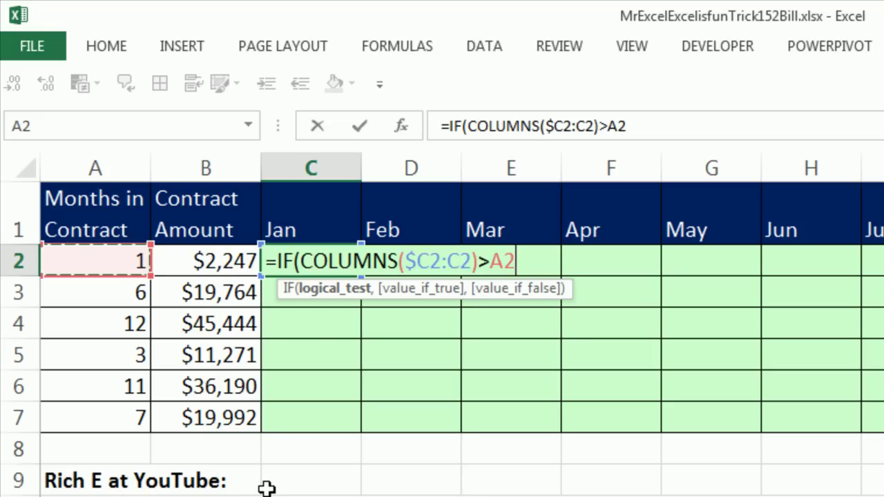
{"action": "key", "text": "F4"}
{"action": "key", "text": "F4"}
{"action": "key", "text": "F4"}
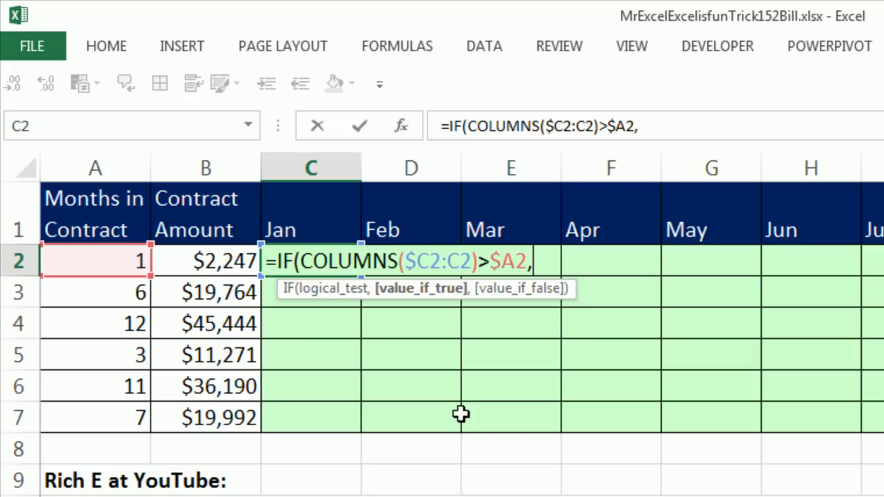
{"action": "type", "text": "\"\""}
{"action": "type", "text": ","}
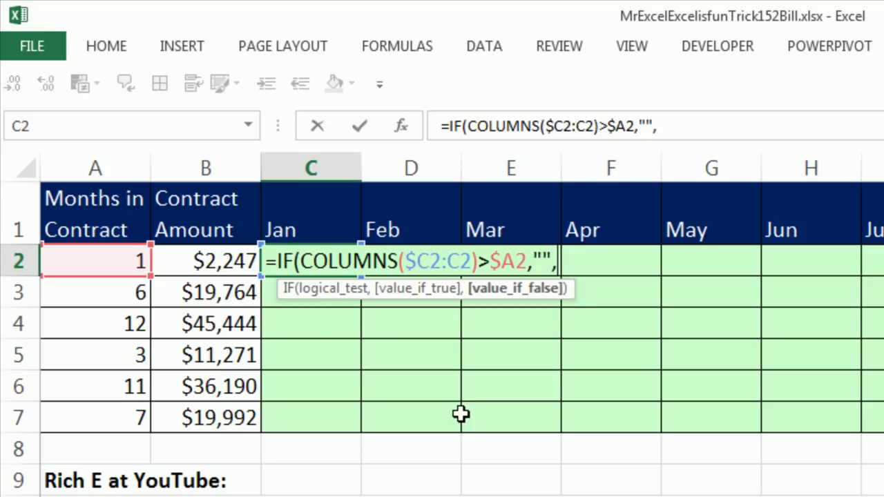
Step: Finish the formula with $B2/$A2 as the monthly amount, enter it in C2, and copy it
{"action": "left_click", "coordinate": [230, 266]}
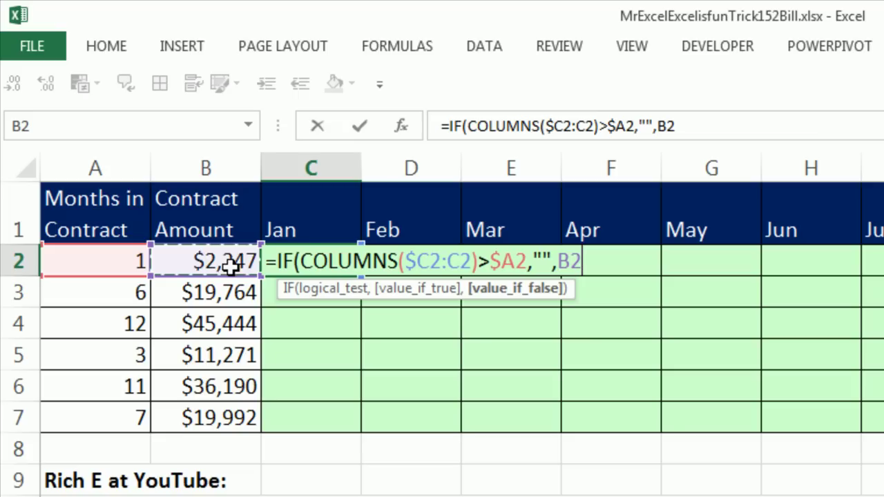
{"action": "key", "text": "F4"}
{"action": "key", "text": "F4"}
{"action": "key", "text": "F4"}
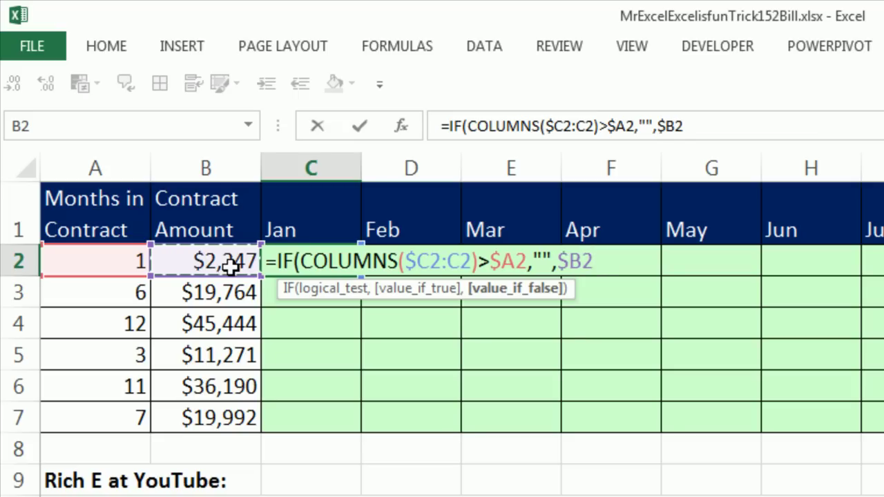
{"action": "type", "text": "/"}
{"action": "left_click", "coordinate": [112, 265]}
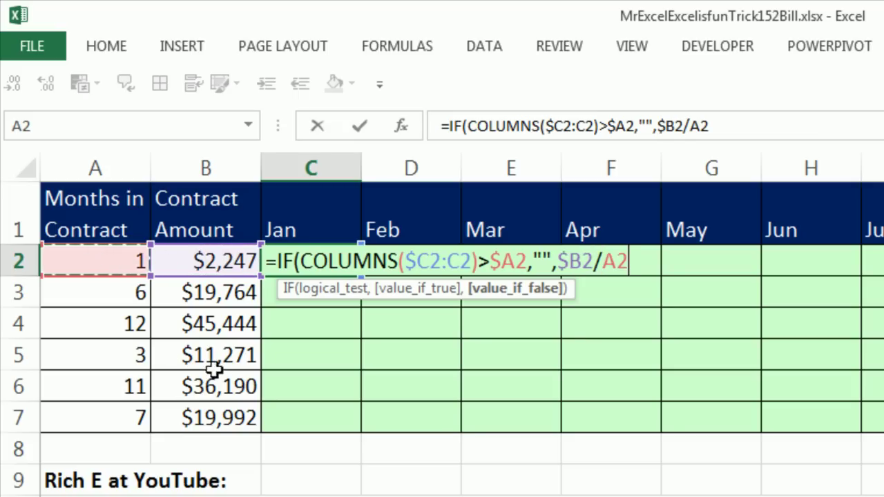
{"action": "key", "text": "F4"}
{"action": "key", "text": "F4"}
{"action": "key", "text": "F4"}
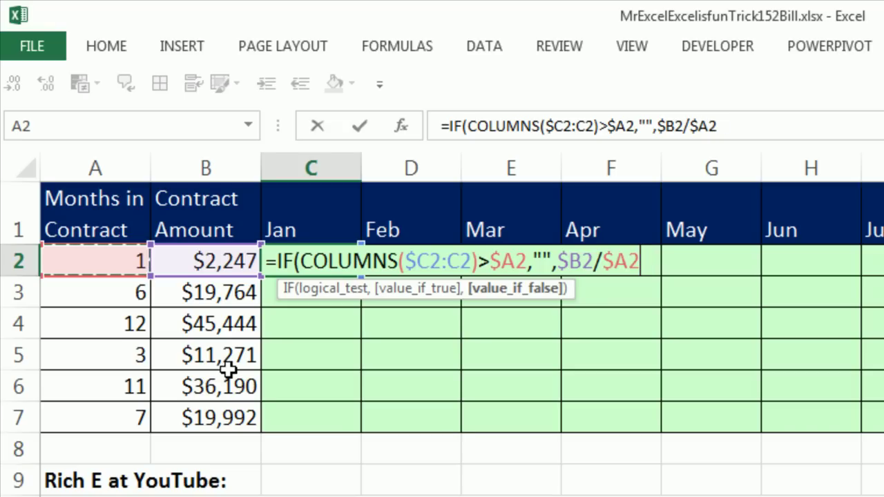
{"action": "type", "text": ")"}
{"action": "key", "text": "ctrl+Return"}
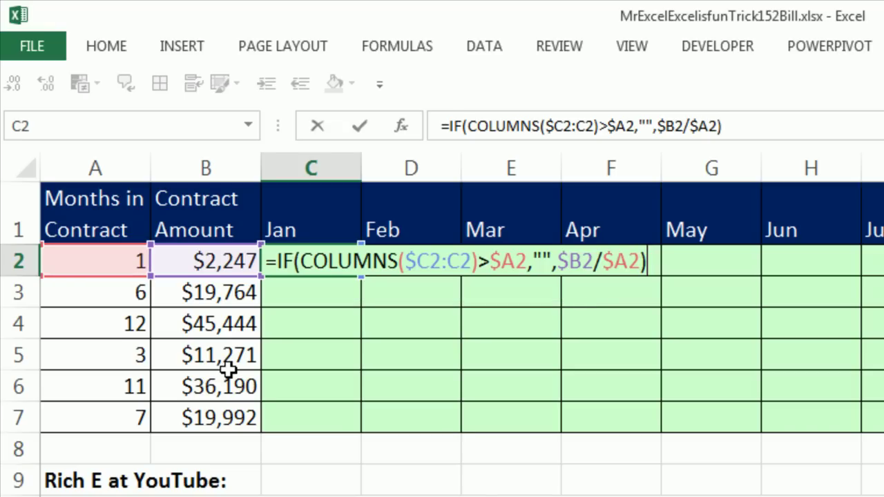
{"action": "key", "text": "ctrl+c"}
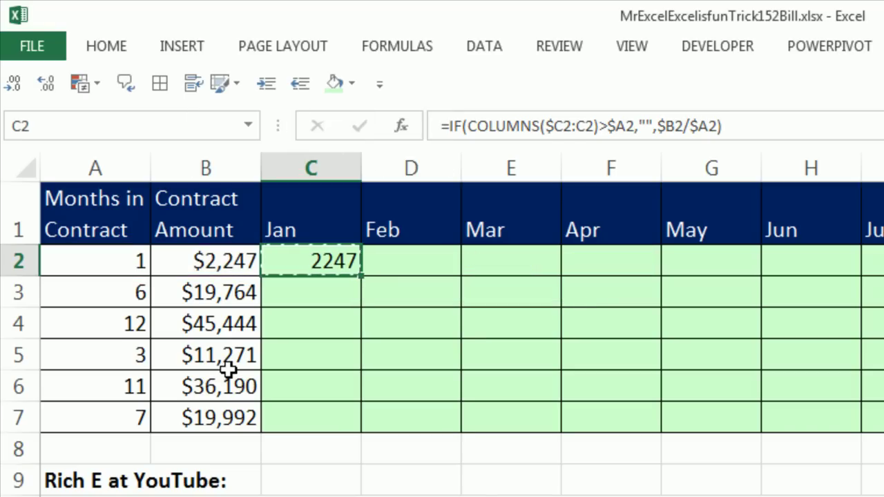
Step: Select C2:N7 using Go To with N7 and paste the copied formula across it
{"action": "key", "text": "F5"}
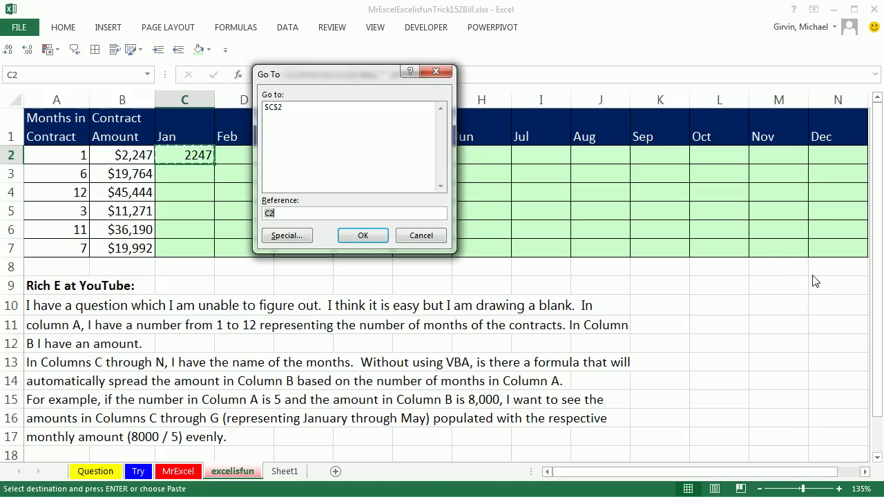
{"action": "type", "text": "n7"}
{"action": "key", "text": "shift+Return"}
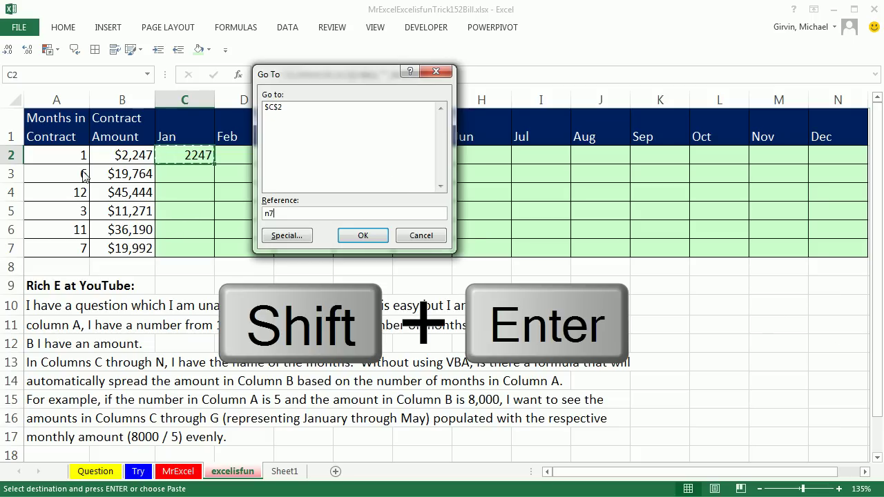
{"action": "key", "text": "ctrl+v"}
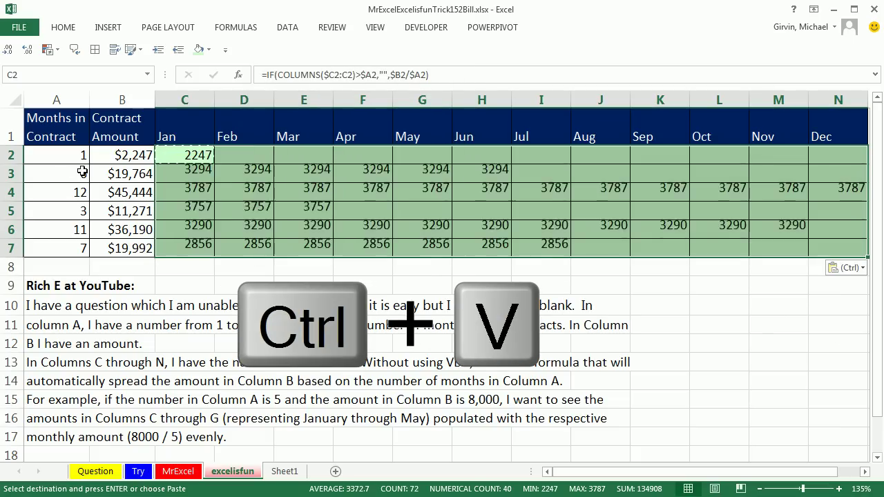
Step: Jump to the far corner N7 and check that its formula references are correct
{"action": "key", "text": "ctrl+period"}
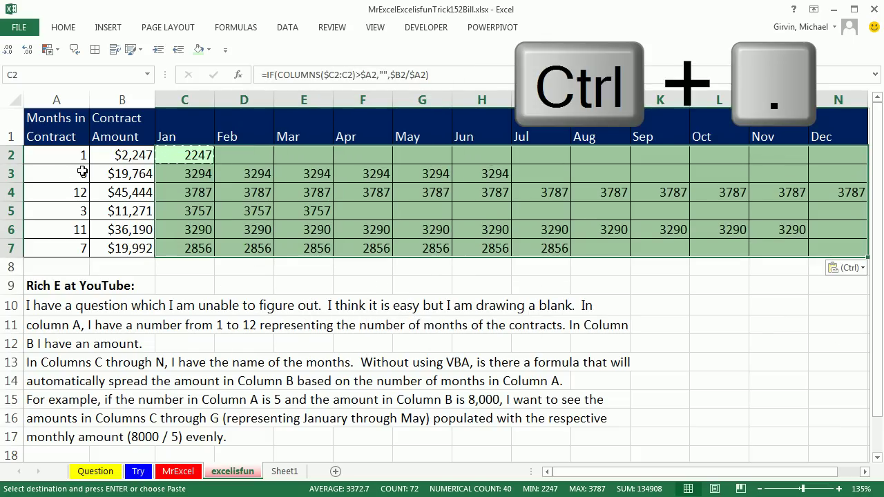
{"action": "key", "text": "ctrl+period"}
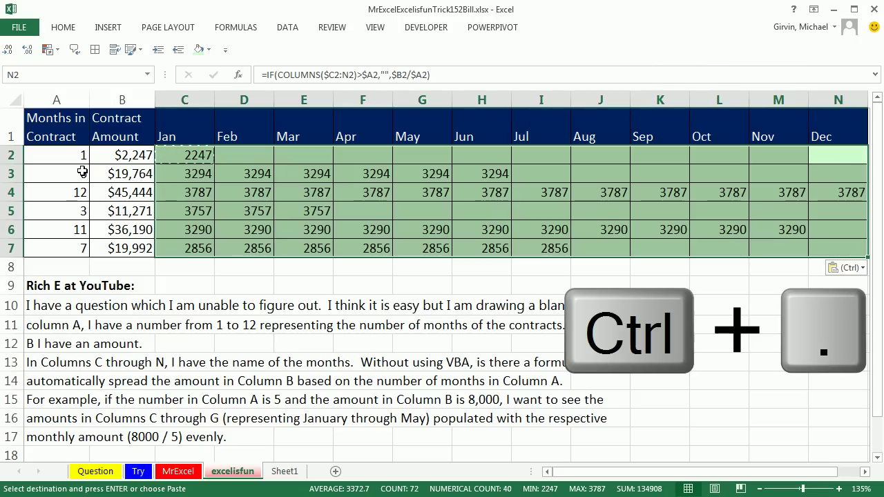
{"action": "key", "text": "ctrl+period"}
{"action": "key", "text": "F2"}
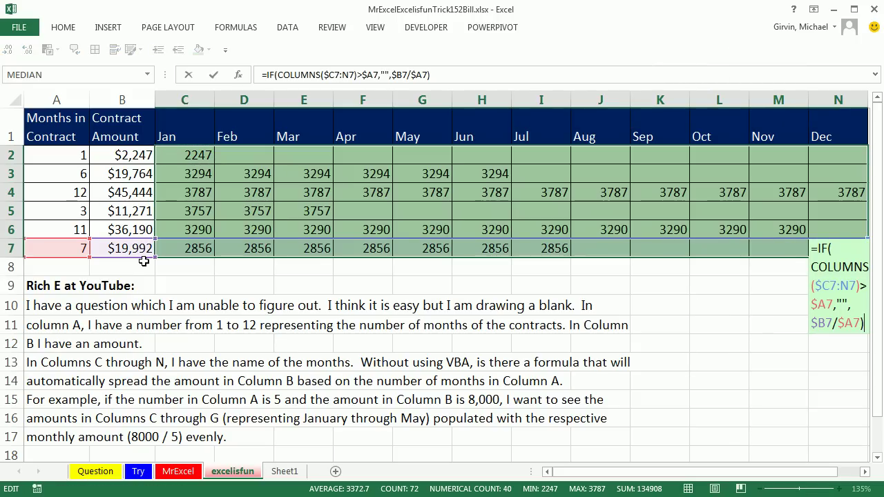
{"action": "key", "text": "Escape"}
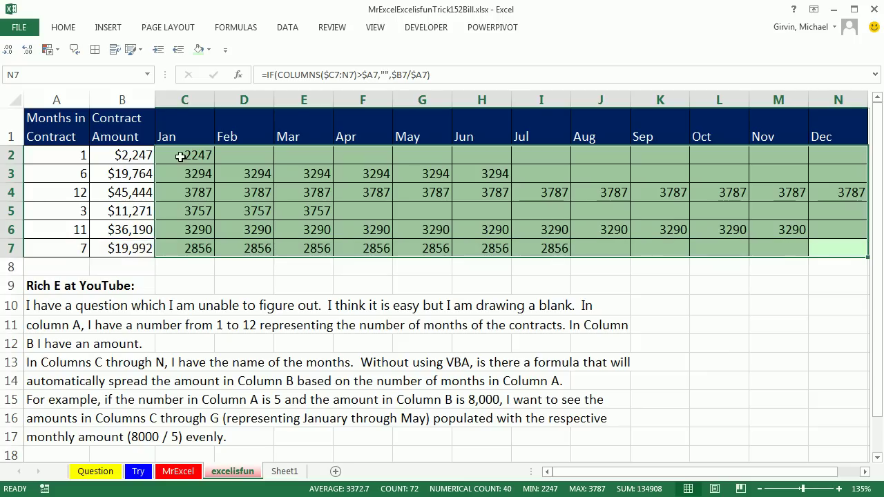
Step: Review C2's formula, then select the whole block A1:H10 in Book2 through Go To
{"action": "left_click", "coordinate": [180, 155]}
{"action": "key", "text": "F2"}
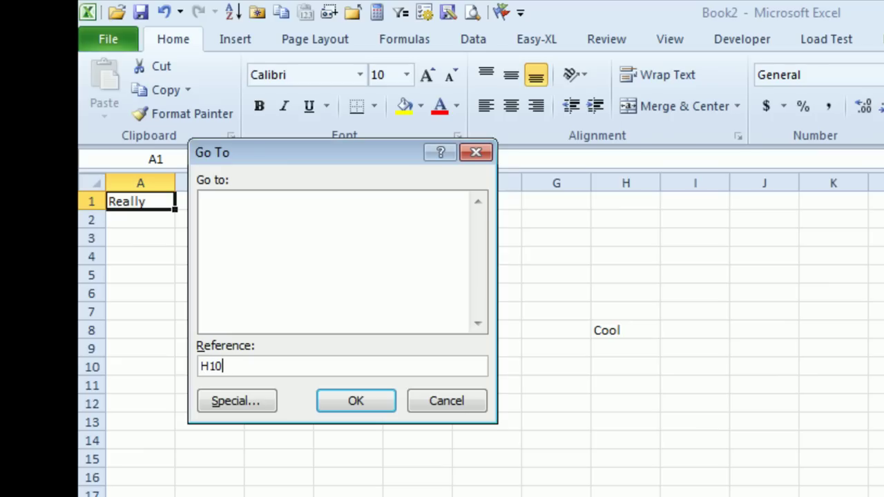
{"action": "left_click", "coordinate": [354, 401], "text": "shift"}
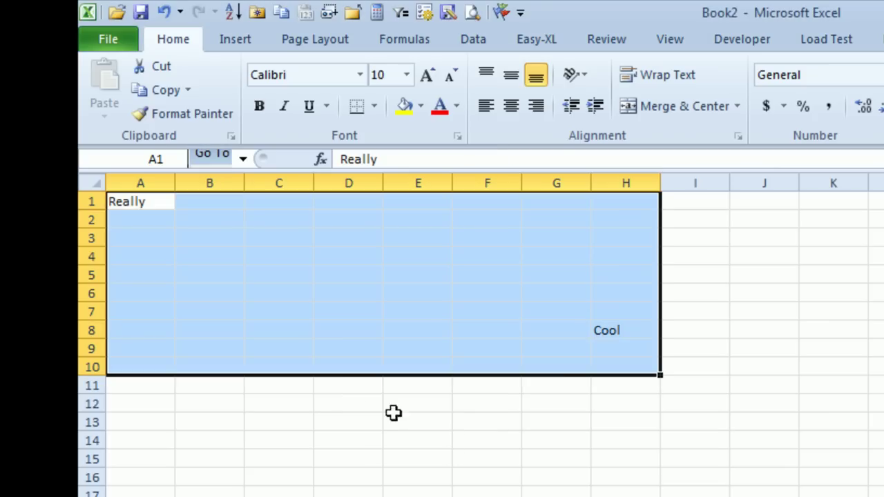